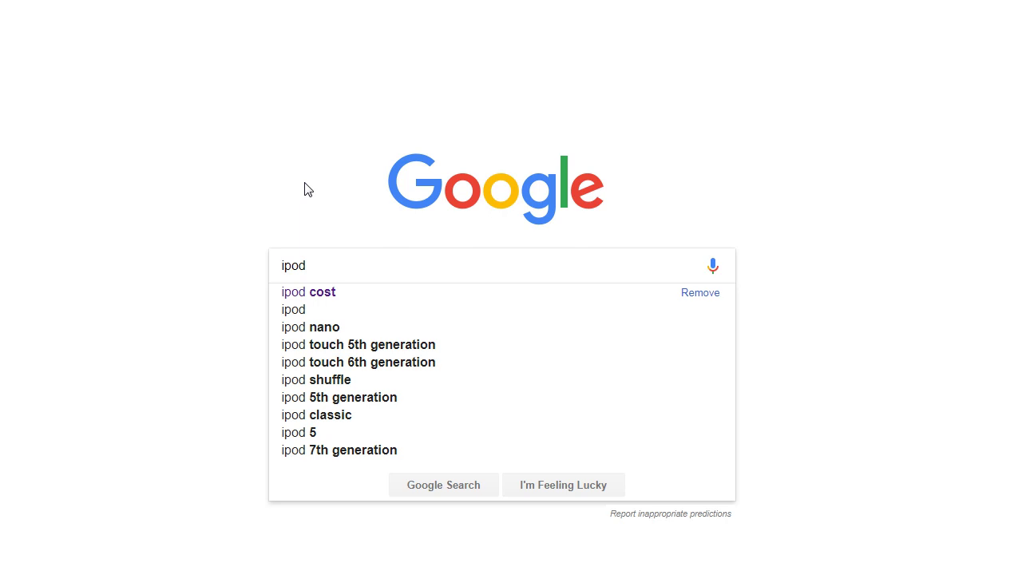
Prefix the query with 'what' so it reads 'what ipod' and check the question suggestions.
key(Home)
text(what)
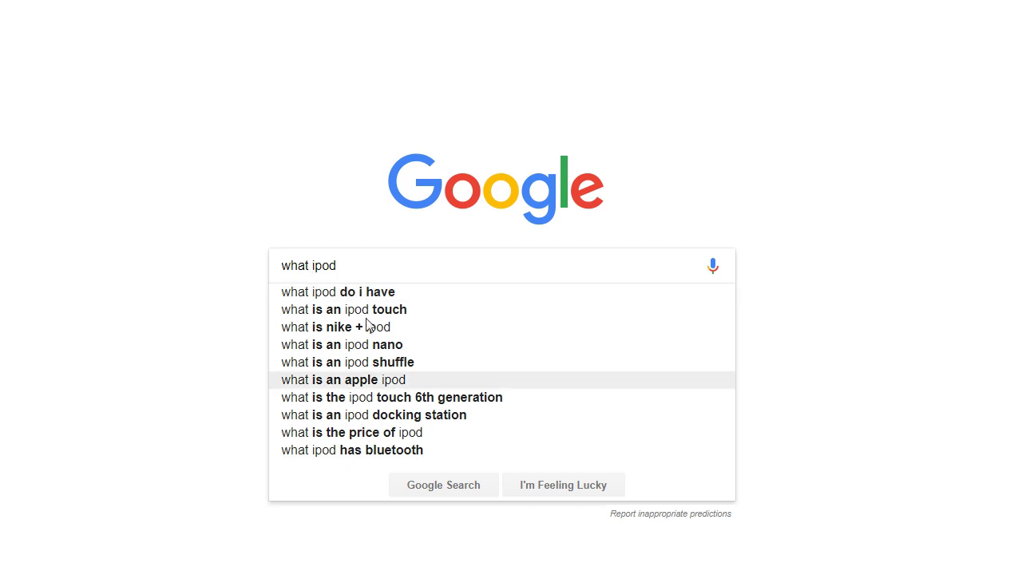
Change the query to 'who sells ipod', then to 'who a ipod'.
click(296, 266)
key(Delete)
key(Delete)
text(o sells)
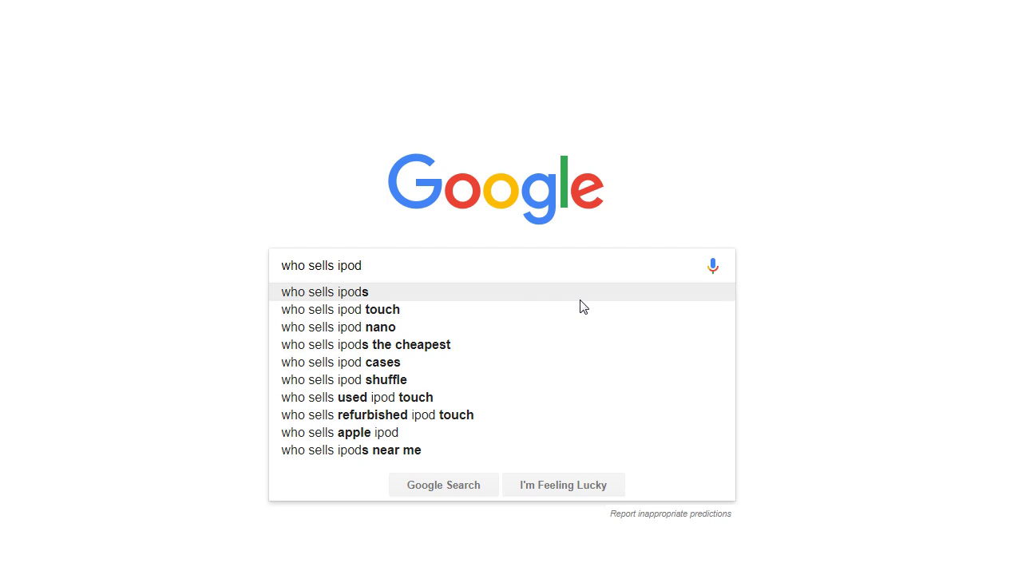
key(BackSpace)
key(BackSpace)
key(BackSpace)
key(BackSpace)
key(BackSpace)
key(BackSpace)
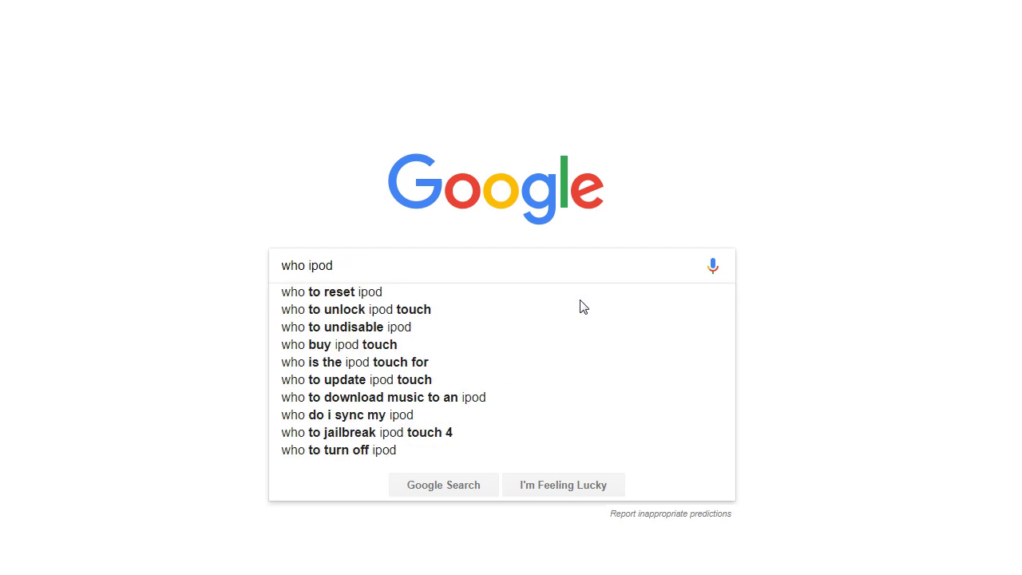
text(a)
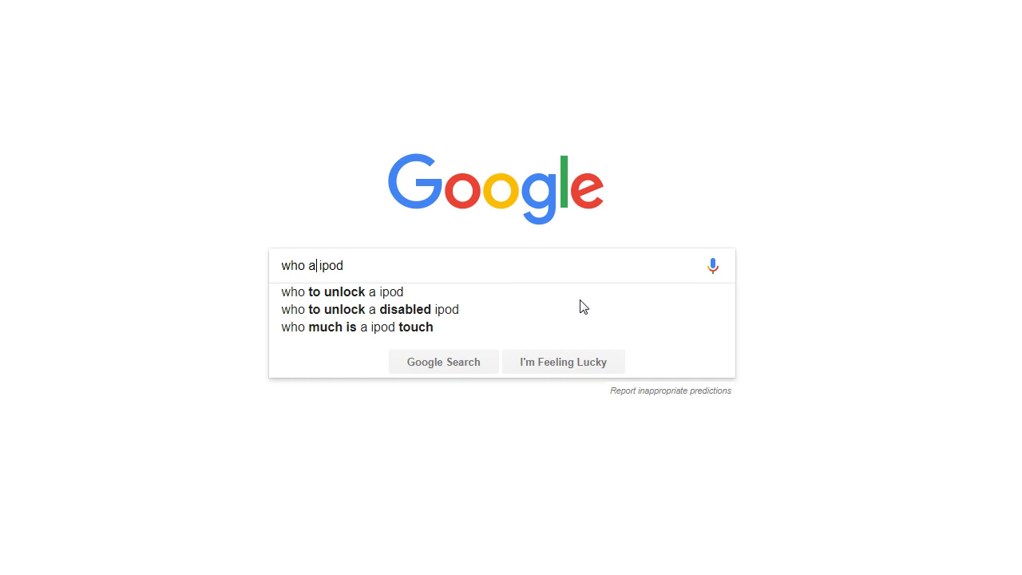
Turn 'who' back into 'what' so the query reads 'what a ipod'.
key(BackSpace)
text(a)
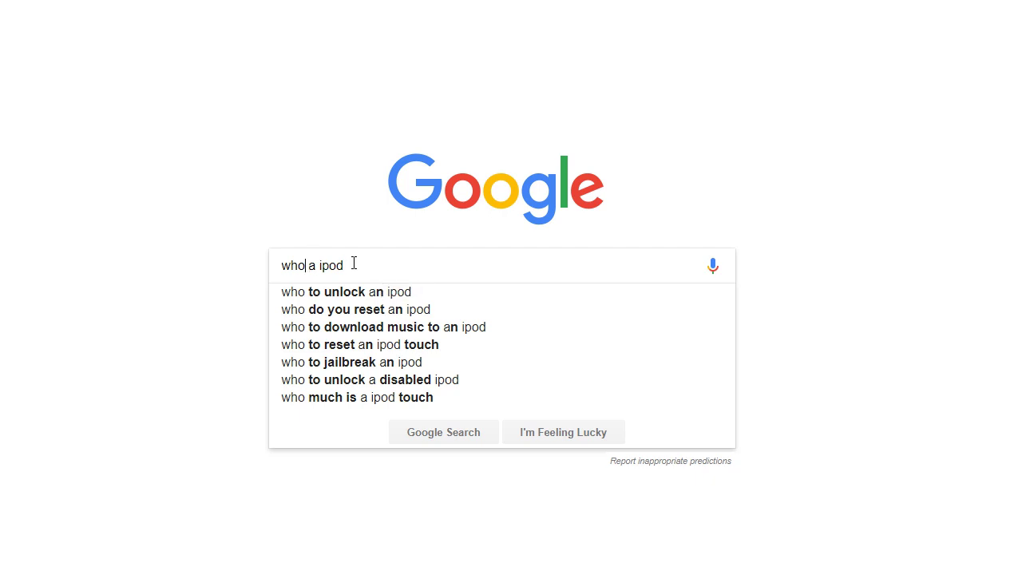
key(BackSpace)
text(at)
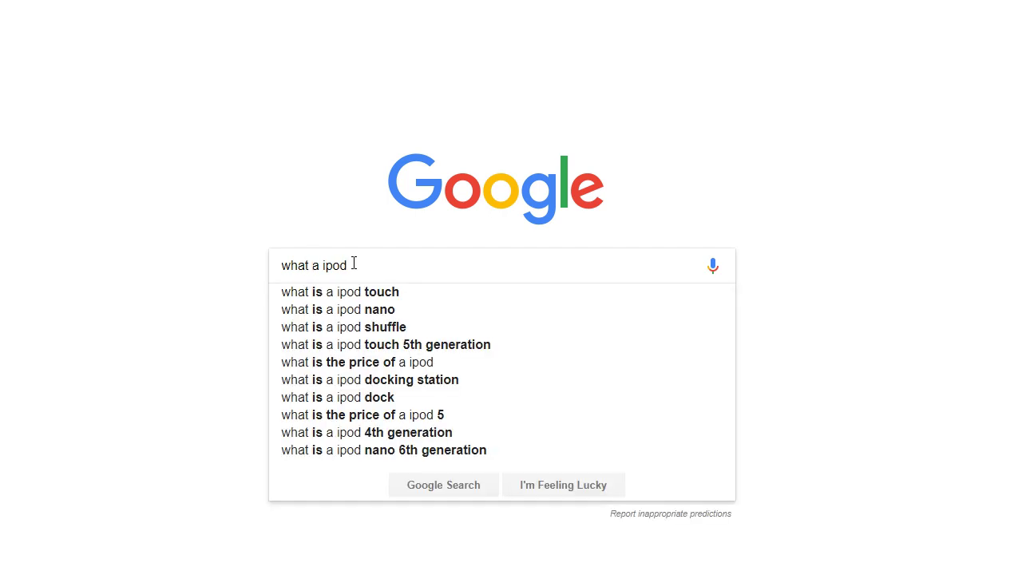
click(322, 266)
key(BackSpace)
key(BackSpace)
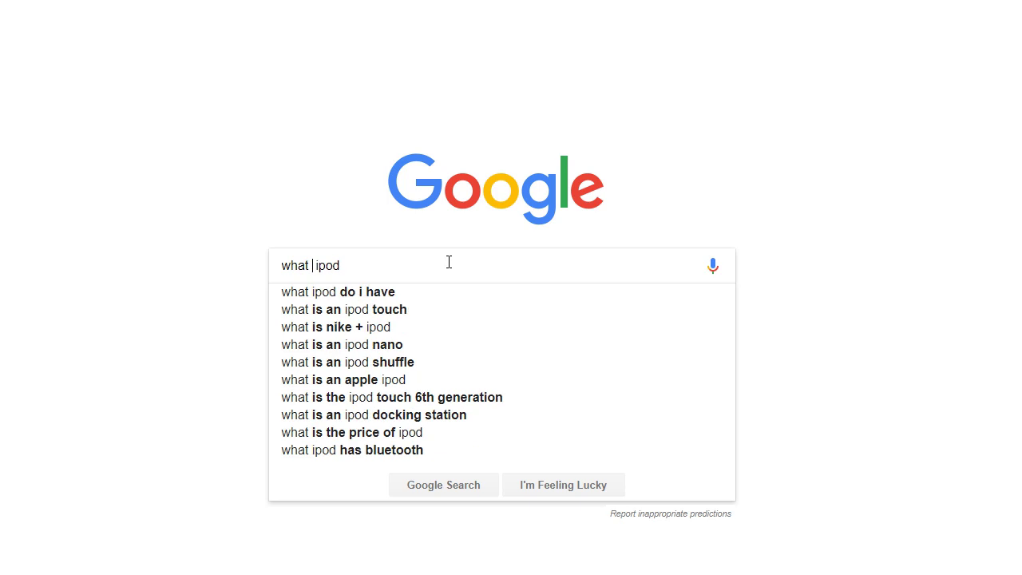
text(a)
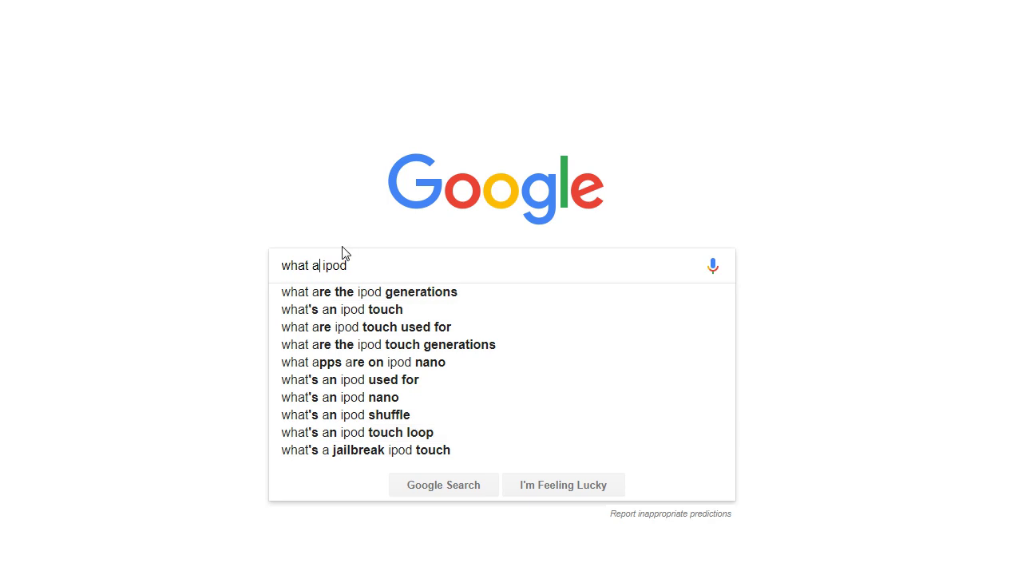
Swap the letter before 'ipod' through b, c, d, e, a, ending on 'what b ipod'.
key(Left)
key(Left)
key(Left)
key(Left)
key(BackSpace)
key(BackSpace)
text(b)
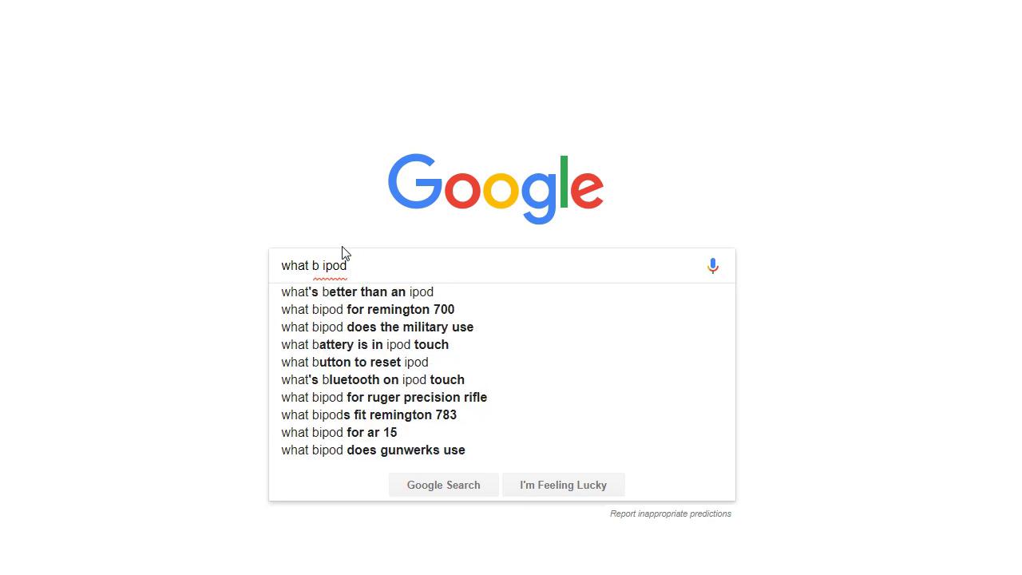
key(BackSpace)
text(c)
key(BackSpace)
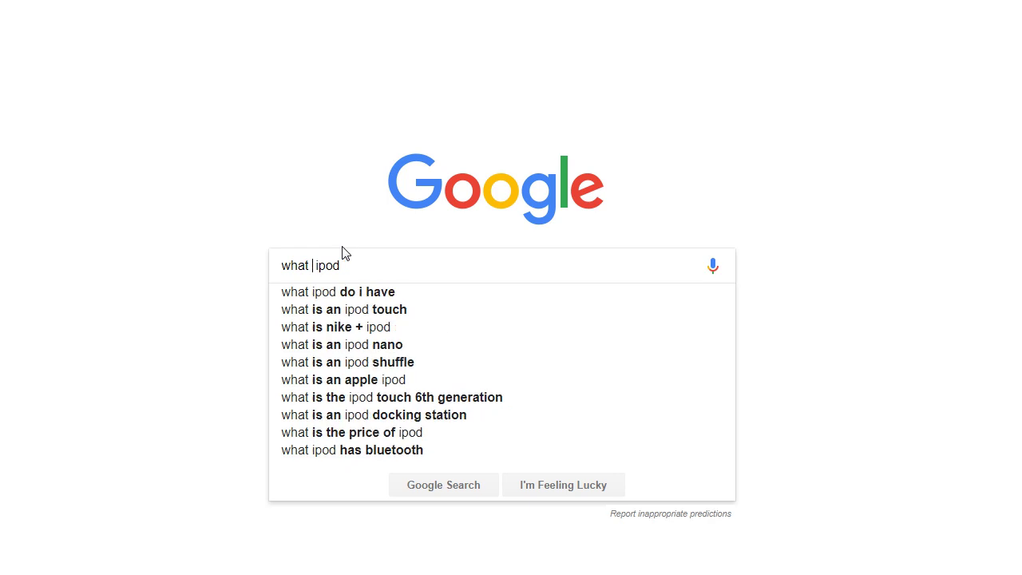
text(d)
key(BackSpace)
text(e)
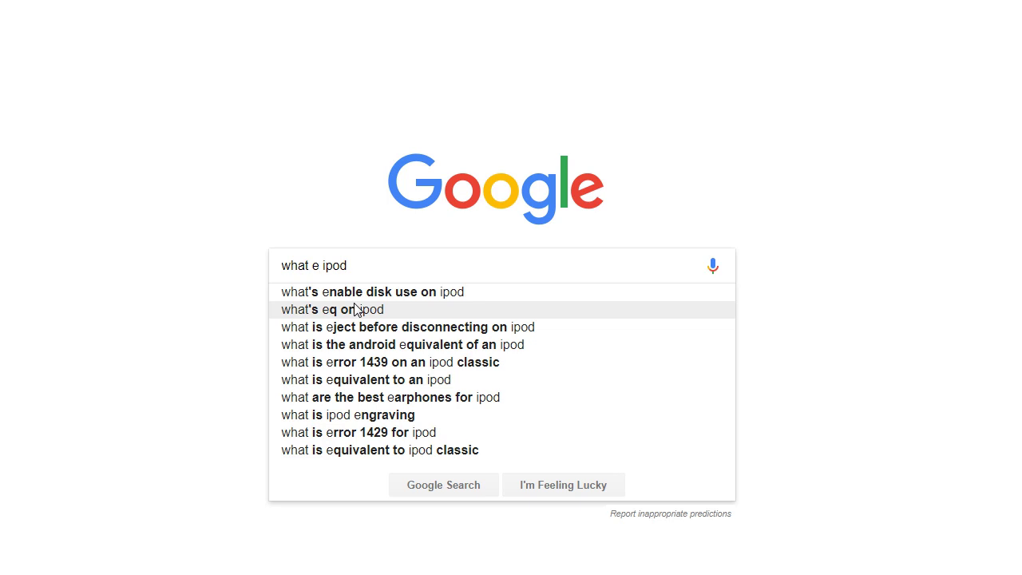
key(BackSpace)
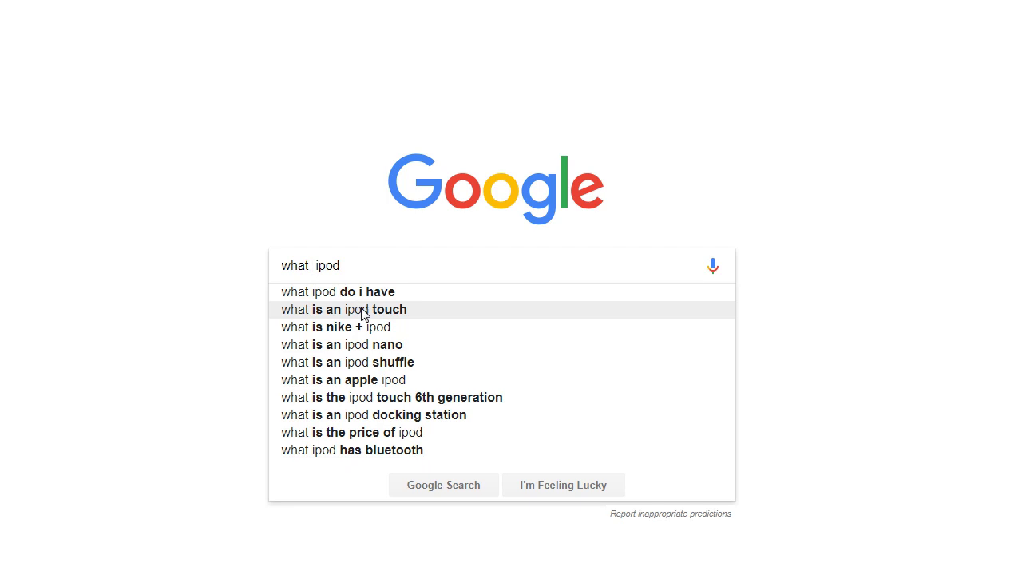
text(a)
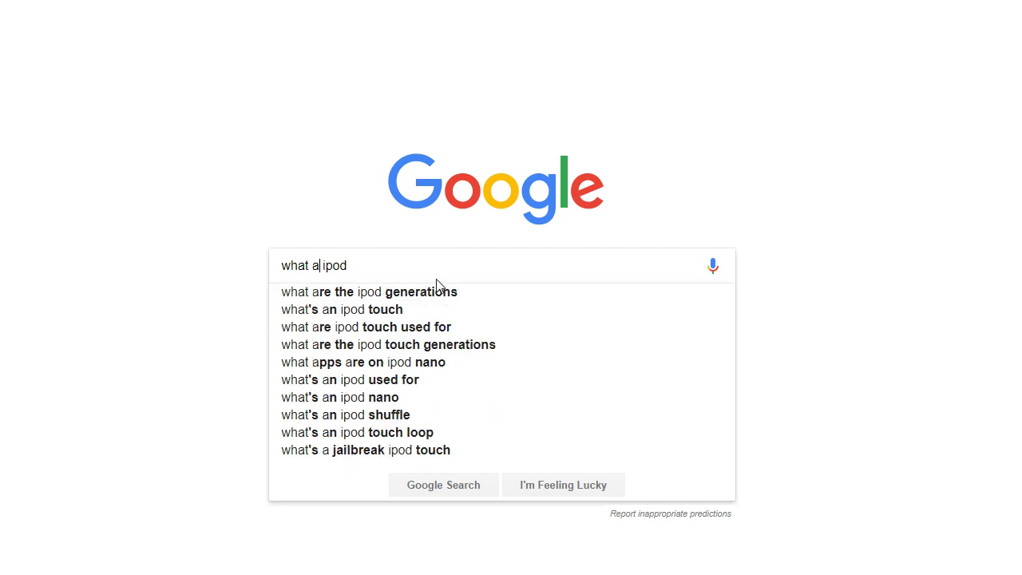
key(BackSpace)
text(b)
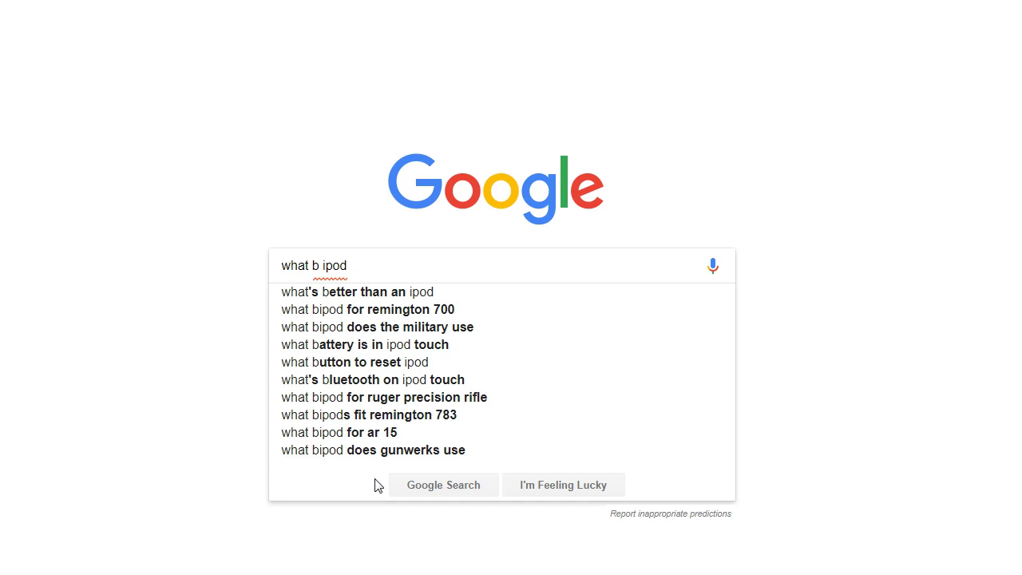
Rewrite the query as 'which ipod', then 'which ipods', comparing suggestions.
key(BackSpace)
key(BackSpace)
key(BackSpace)
key(BackSpace)
text(ich)
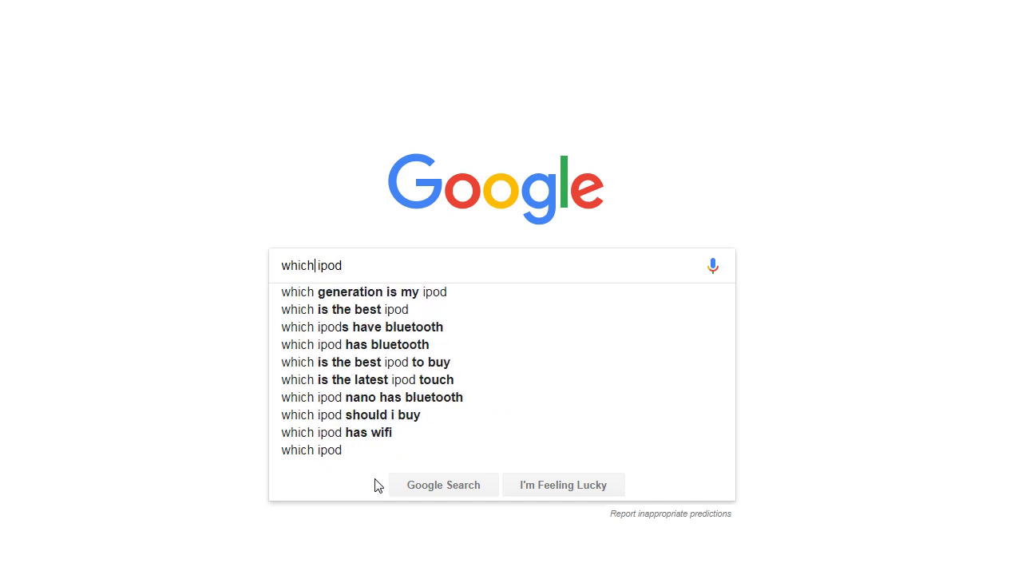
click(378, 260)
text(s)
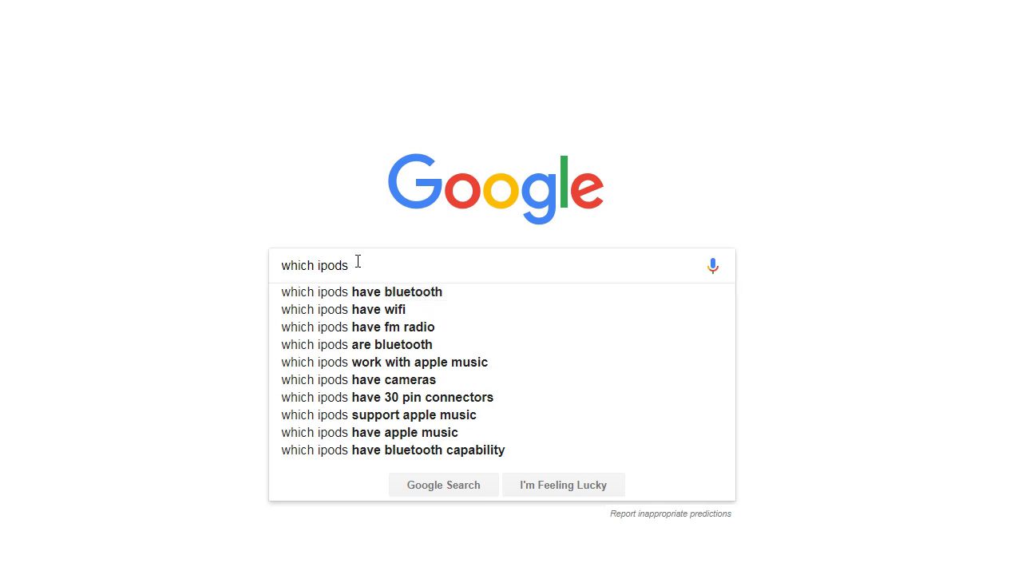
key(BackSpace)
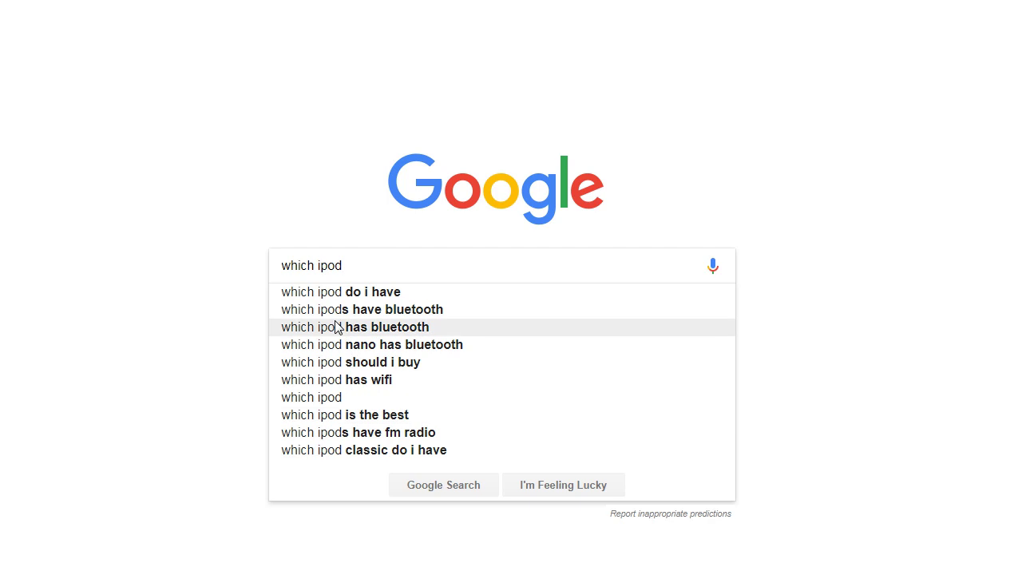
text(s)
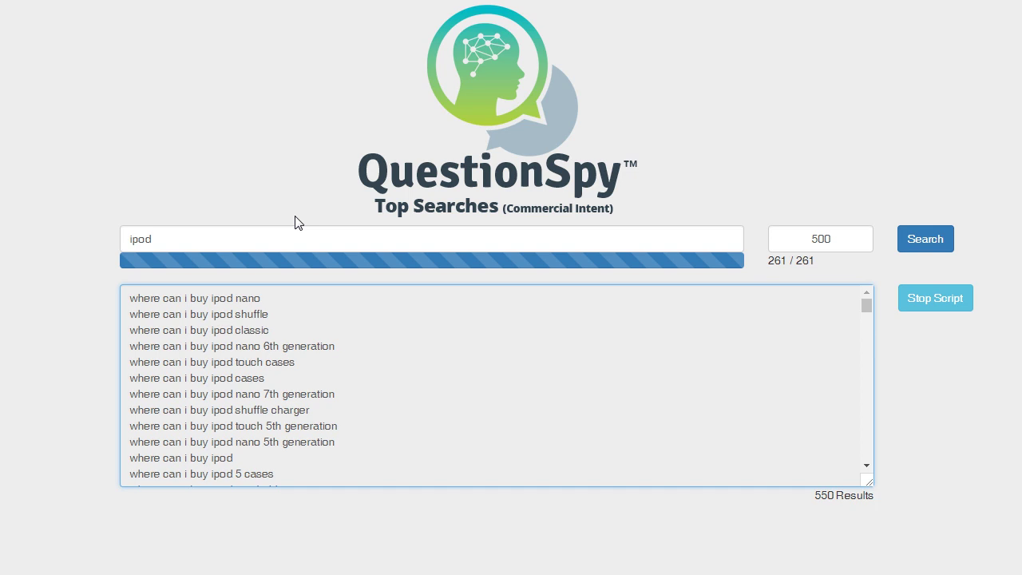
Scroll through the 550 'ipod' results and select them all with Ctrl+A.
double_click(155, 237)
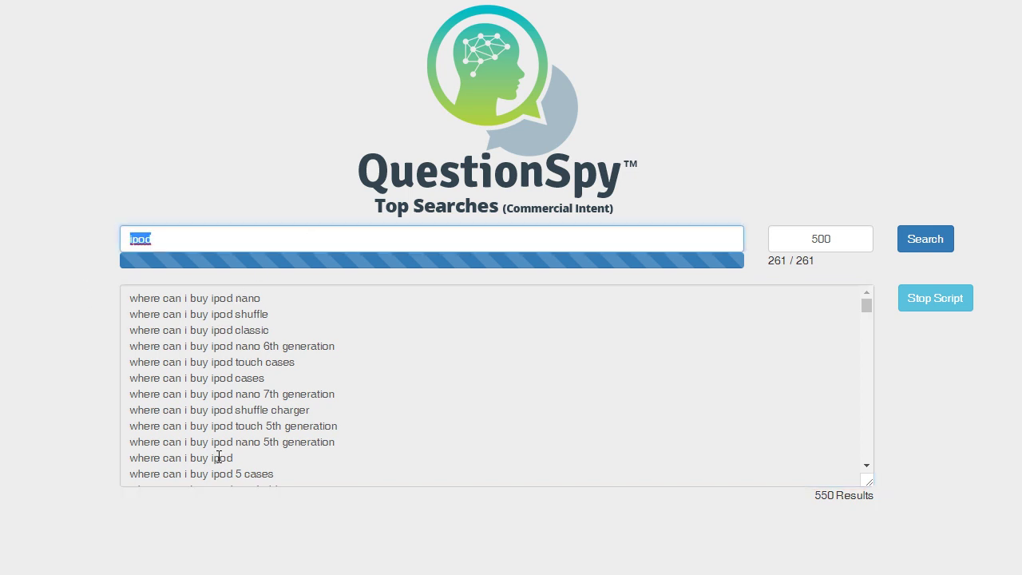
drag(867, 306, 874, 394)
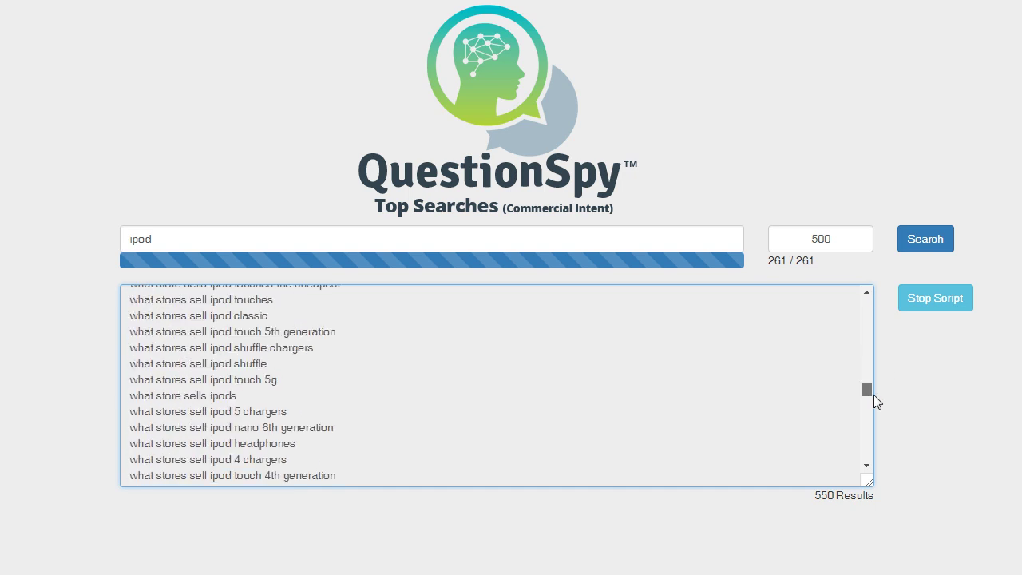
click(156, 236)
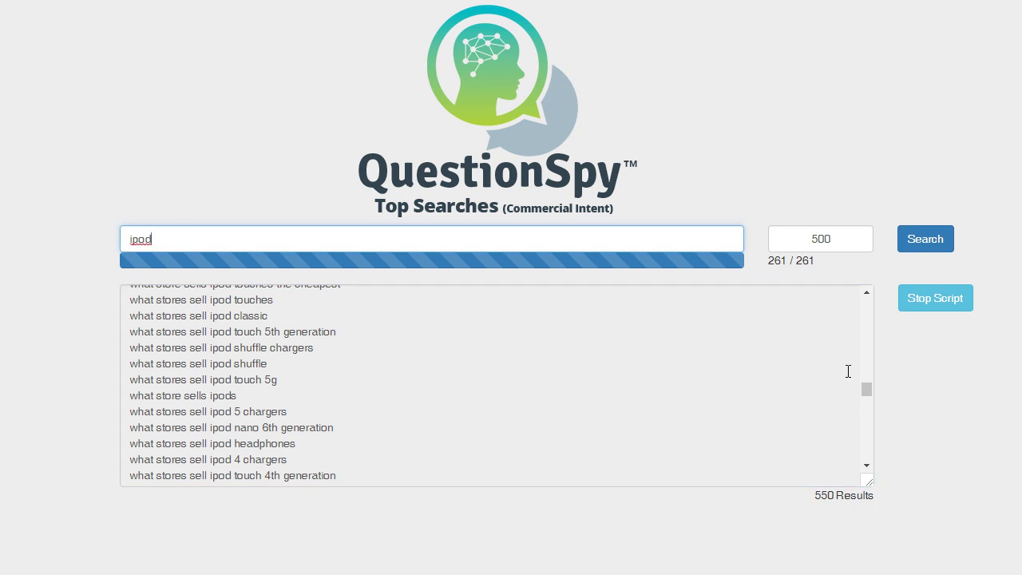
drag(866, 386, 863, 413)
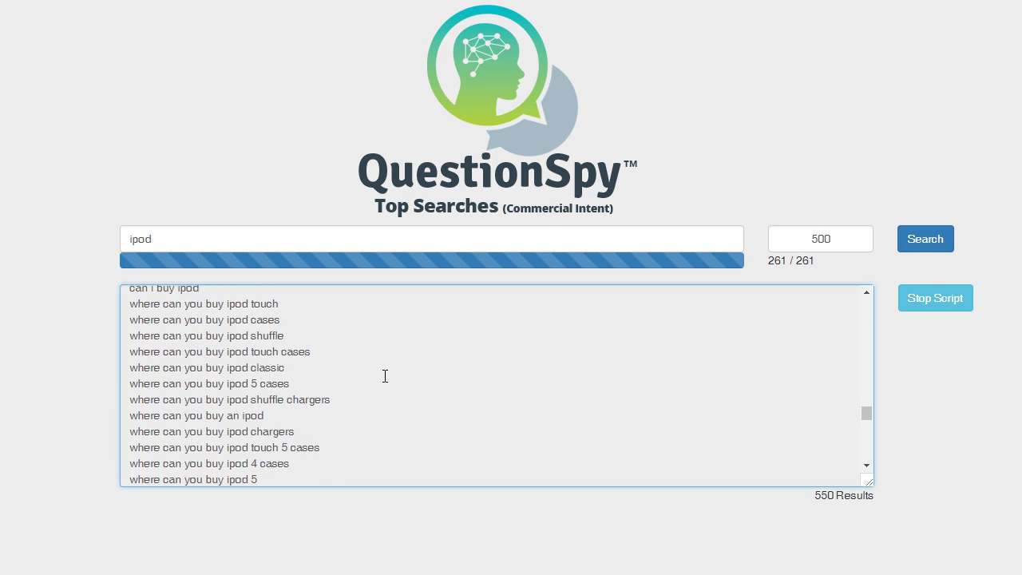
key(ctrl+a)
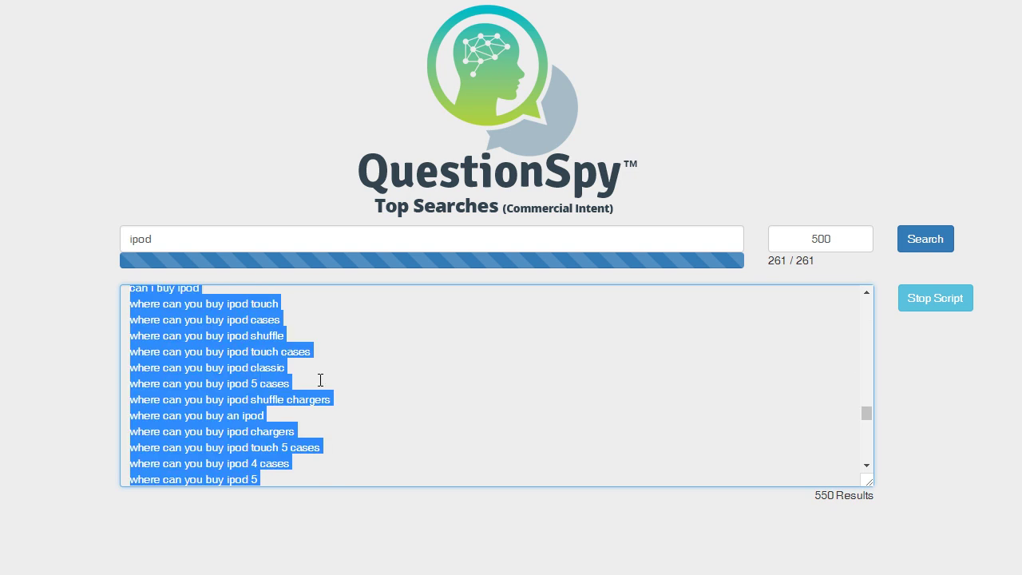